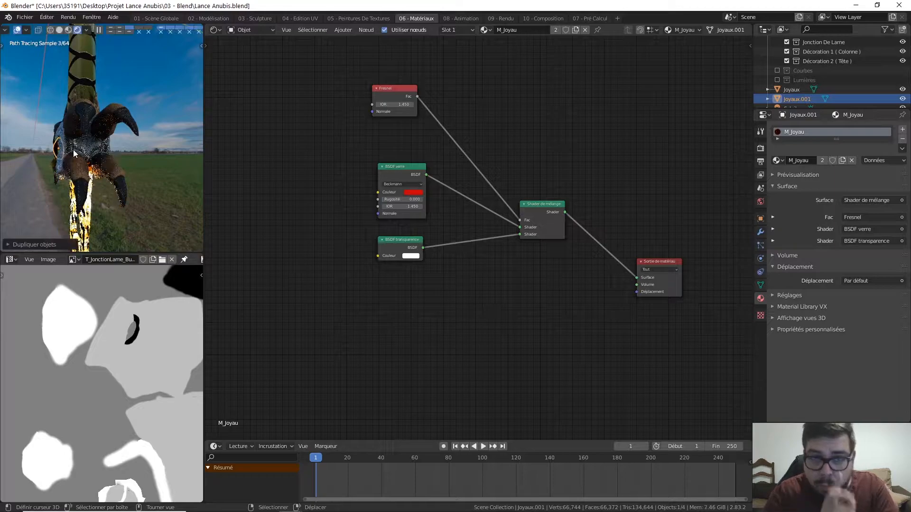
# - Move the duplicated jewel Joyaux.001 along the Y axis to the gold socket on the spear's guard
pyautogui.hotkey('shift', 'd')
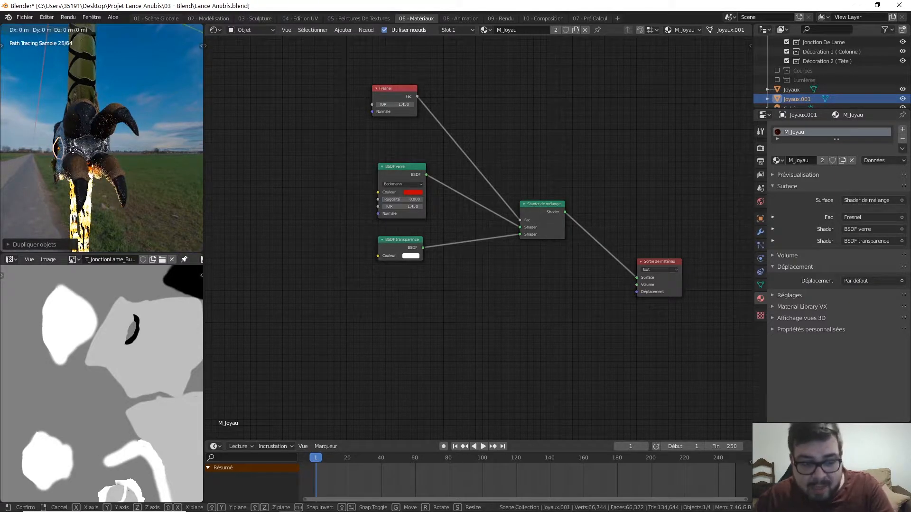
pyautogui.press('y')
pyautogui.click(119, 143)
pyautogui.moveTo(119, 144)
pyautogui.mouseDown(button='middle')
pyautogui.moveTo(26, 159)
pyautogui.moveTo(72, 158)
pyautogui.mouseUp(button='middle')
pyautogui.scroll(6, 73, 158)
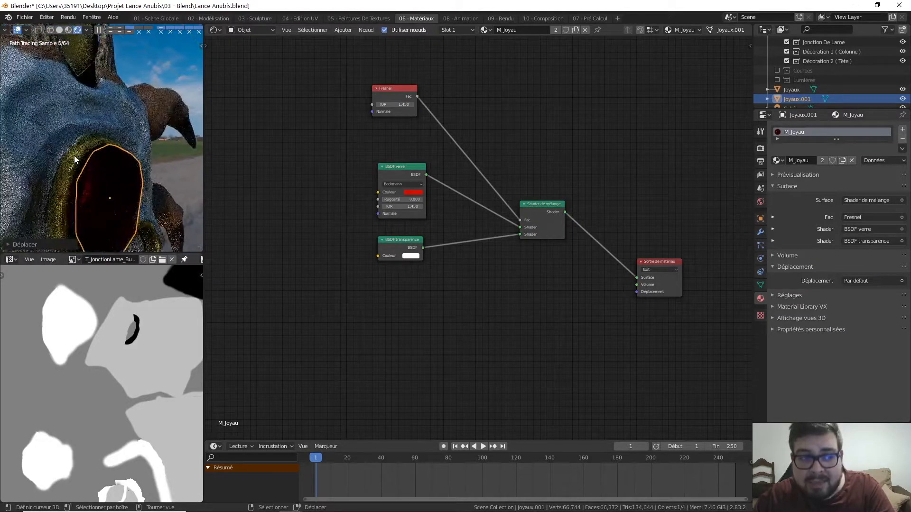
# - Fine-tune the jewel's position along the Y axis so it sits in its gold socket, and deselect everything
pyautogui.press('g')
pyautogui.press('y')
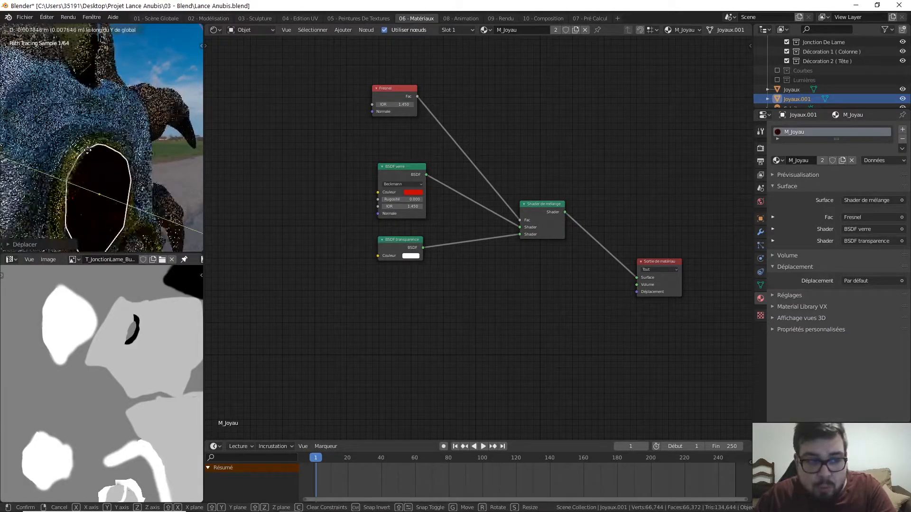
pyautogui.click(87, 150)
pyautogui.press('a')
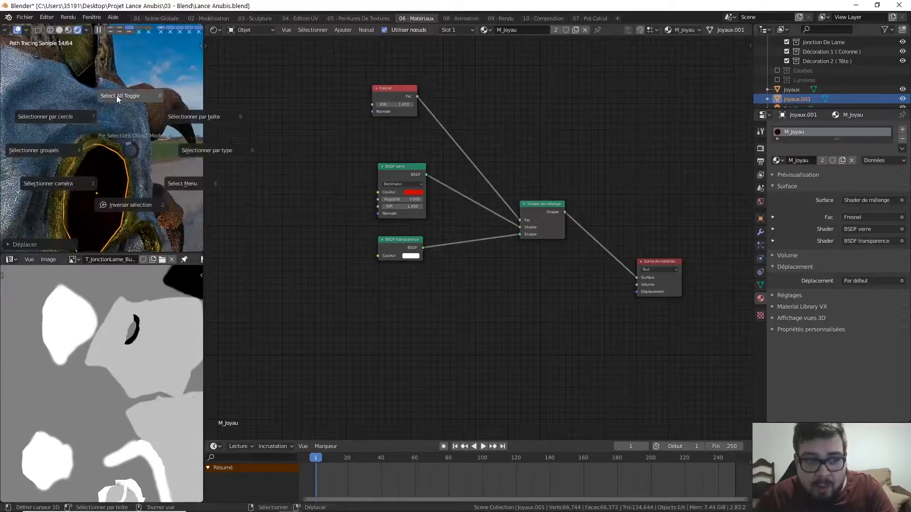
pyautogui.click(116, 95)
# - Switch the scene's render engine to Eevee
pyautogui.moveTo(121, 119)
pyautogui.mouseDown(button='middle')
pyautogui.moveTo(50, 121)
pyautogui.moveTo(199, 120)
pyautogui.mouseUp(button='middle')
pyautogui.scroll(-5, 182, 120)
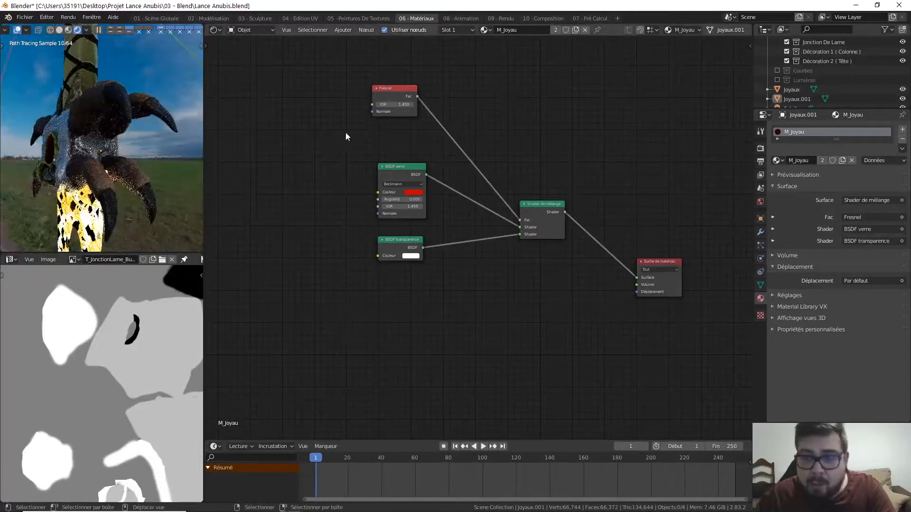
pyautogui.click(761, 148)
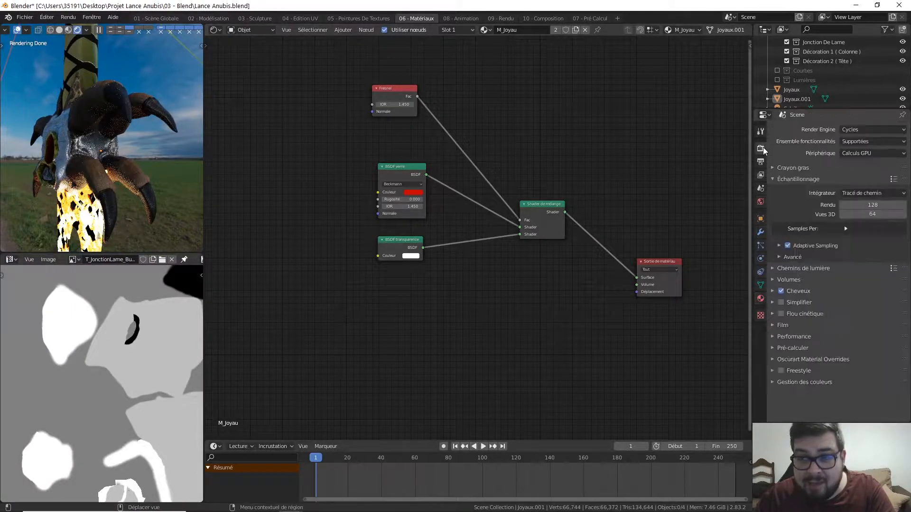
pyautogui.click(856, 130)
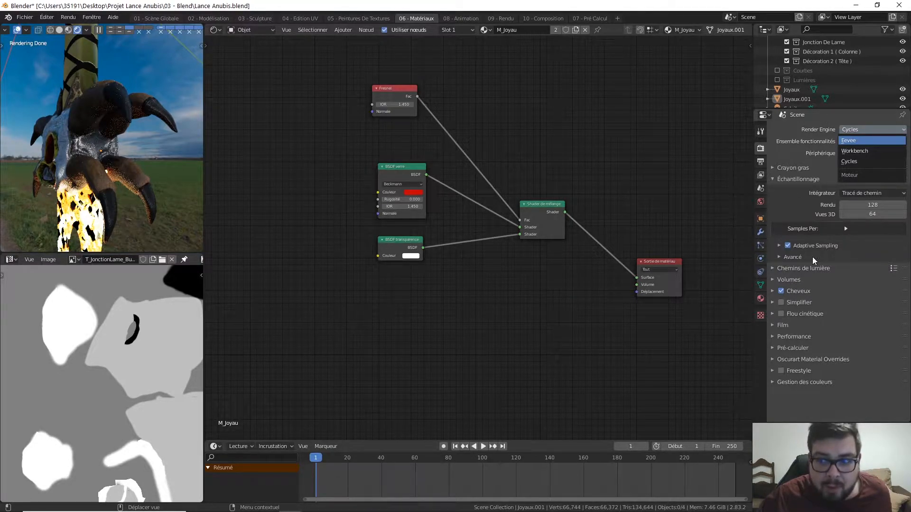
pyautogui.press('Return')
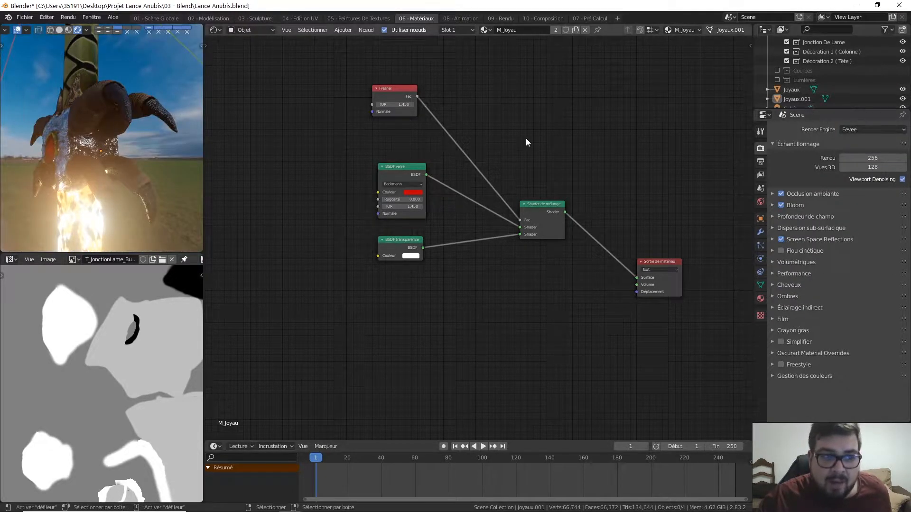
# - Select the jewel Joyaux.001 and set the blend mode of its M_Joyau material to Alpha hachurée
pyautogui.moveTo(119, 138); pyautogui.dragTo(134, 195, button='middle')
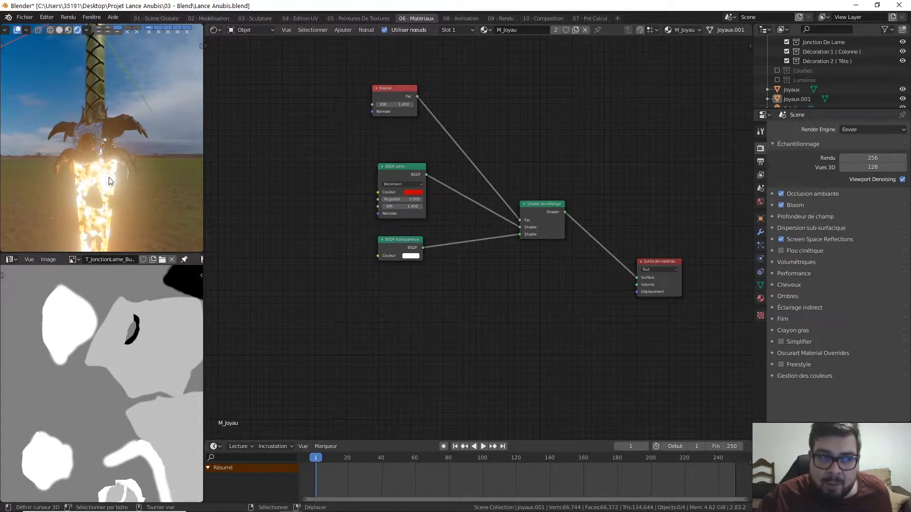
pyautogui.moveTo(119, 173); pyautogui.dragTo(68, 174, button='middle')
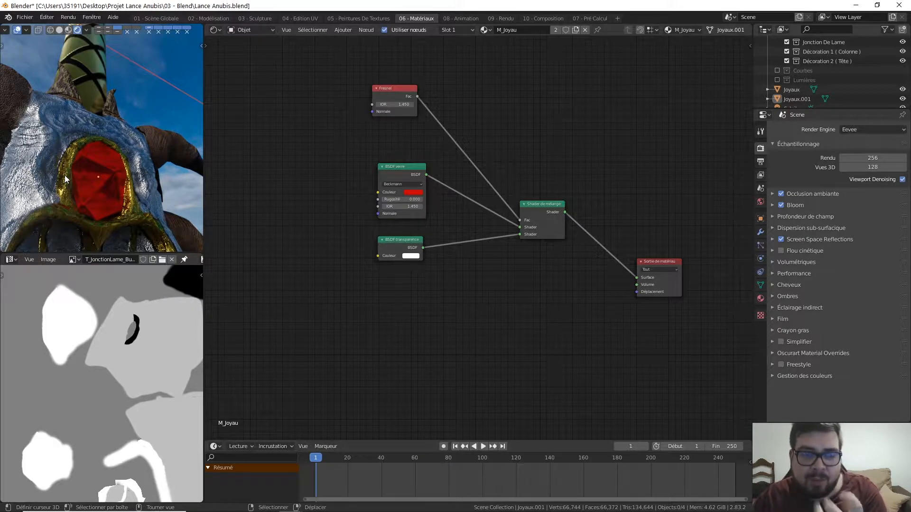
pyautogui.moveTo(107, 176); pyautogui.dragTo(91, 191, button='middle')
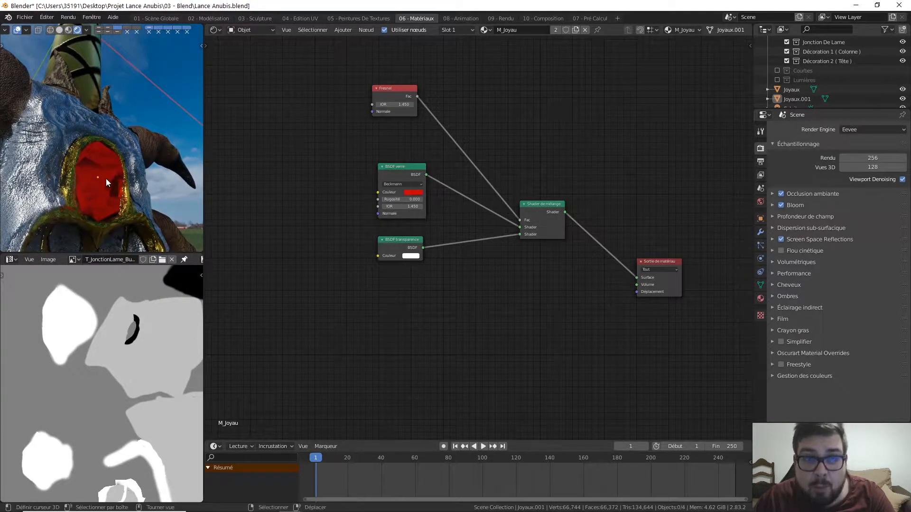
pyautogui.click(107, 178)
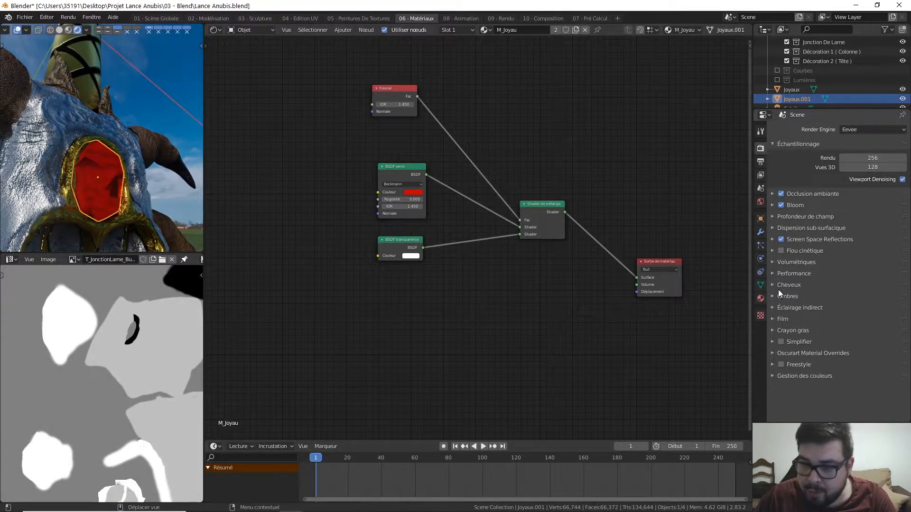
pyautogui.click(760, 297)
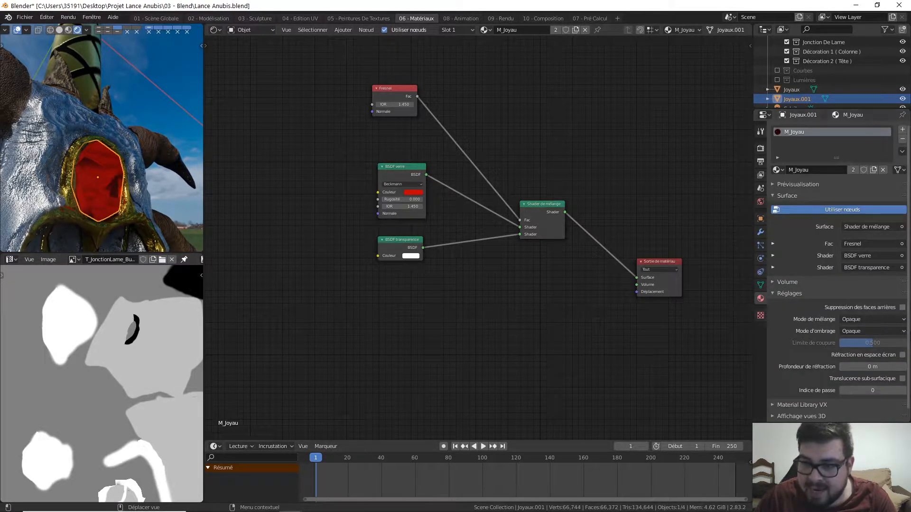
pyautogui.click(867, 317)
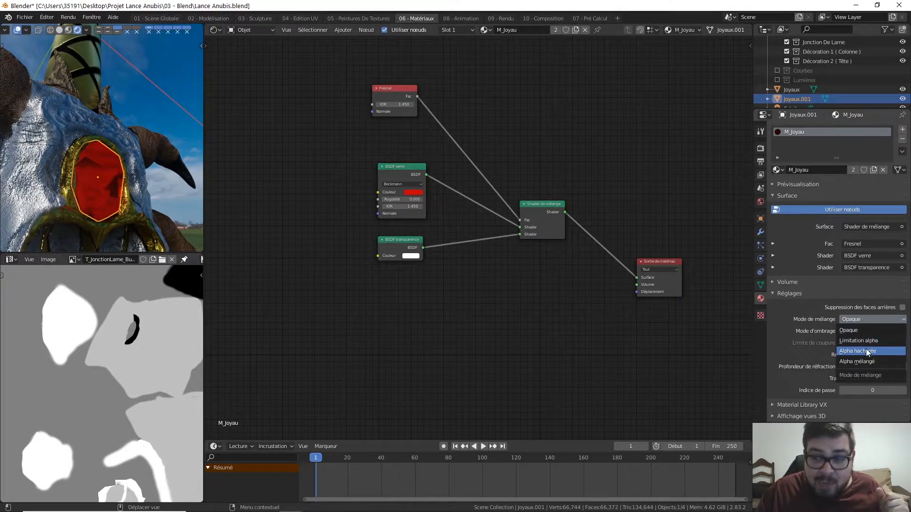
pyautogui.click(867, 350)
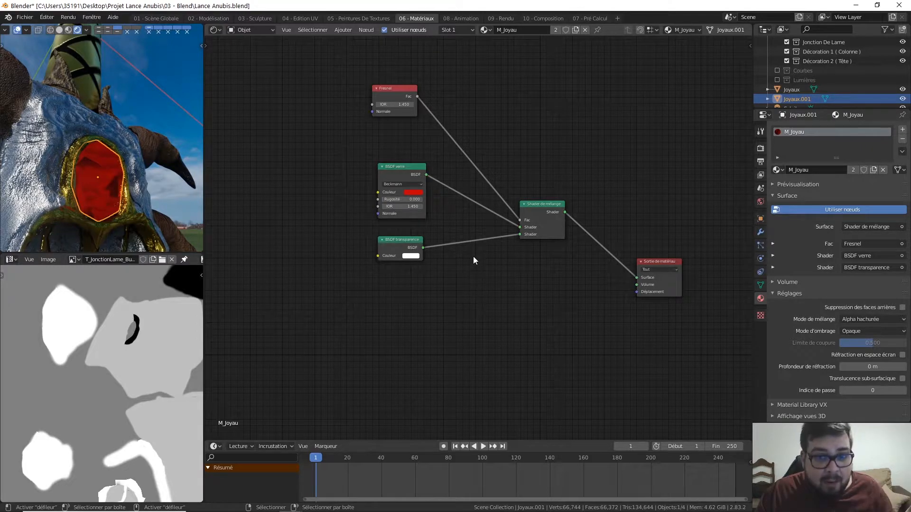
# - Try a lower IOR on the M_Joyau material's Fresnel node, check the jewel from the front, and raise the IOR to 2.600
pyautogui.moveTo(143, 179); pyautogui.dragTo(148, 131, button='middle')
pyautogui.scroll(3, 87, 187)
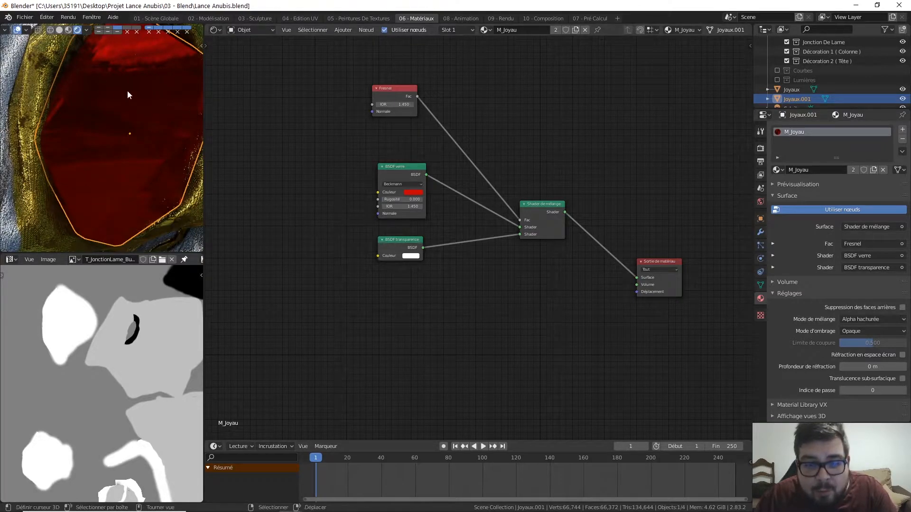
pyautogui.moveTo(181, 112); pyautogui.dragTo(137, 152, button='middle')
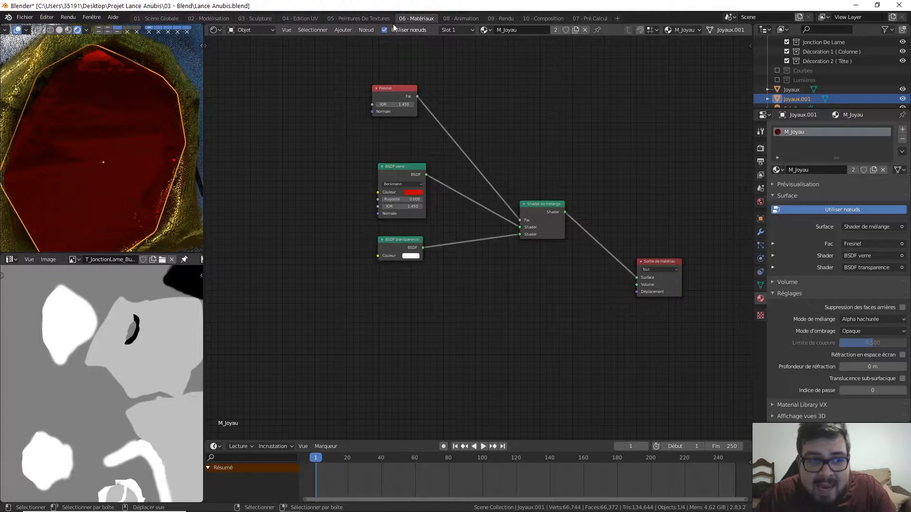
pyautogui.moveTo(395, 102); pyautogui.dragTo(331, 105)
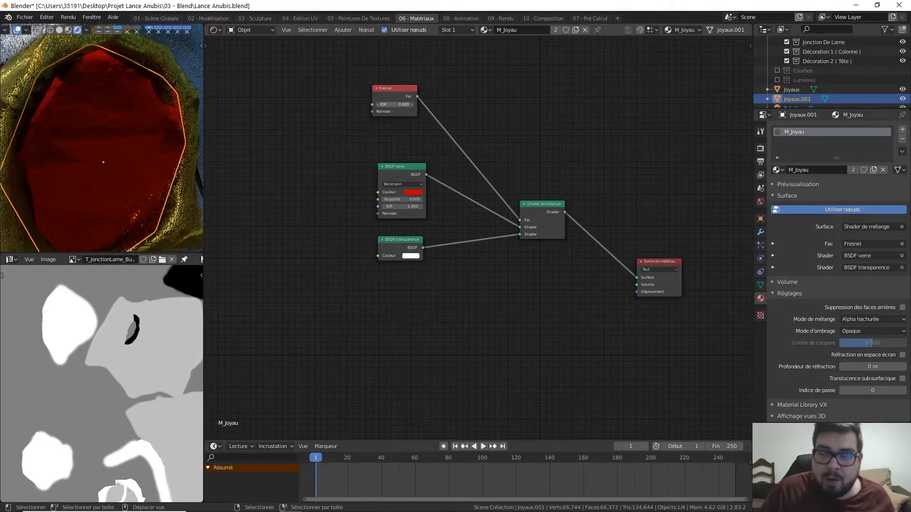
pyautogui.moveTo(130, 120); pyautogui.dragTo(107, 111, button='middle')
pyautogui.scroll(-2, 108, 111)
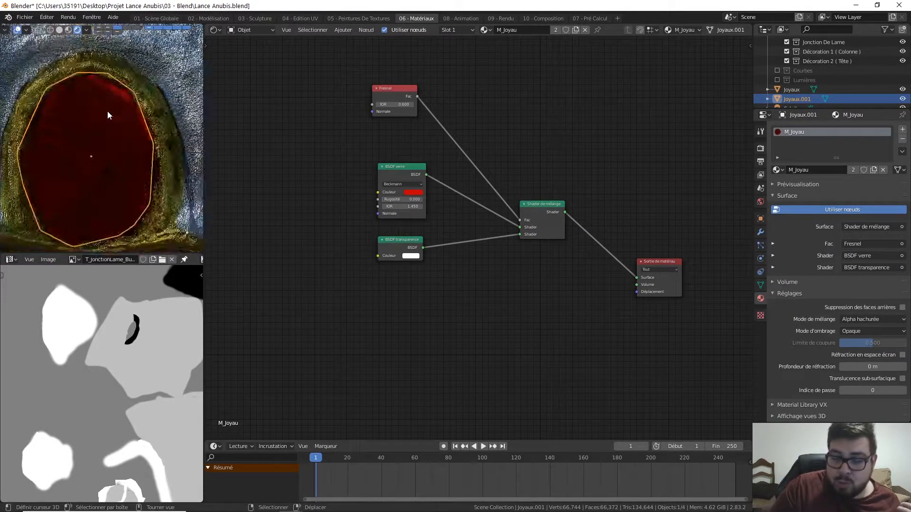
pyautogui.press('KP_1')
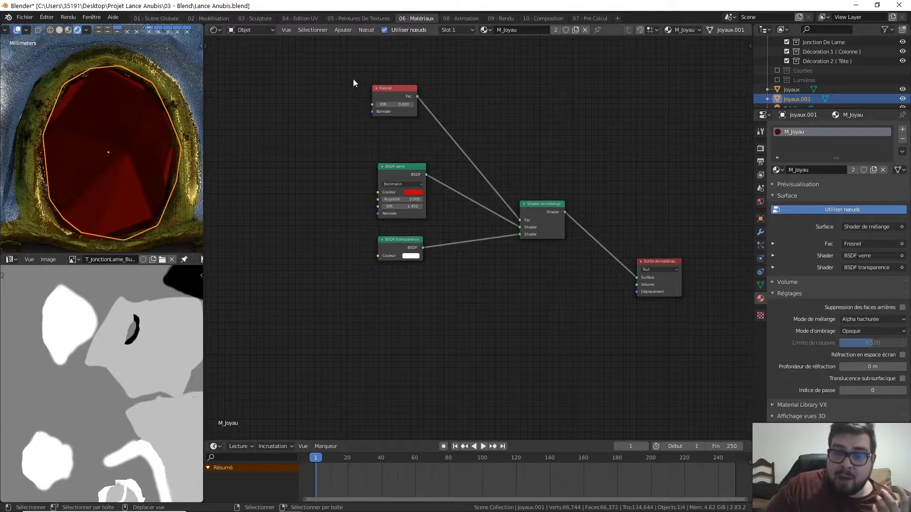
pyautogui.moveTo(393, 104); pyautogui.dragTo(402, 104)
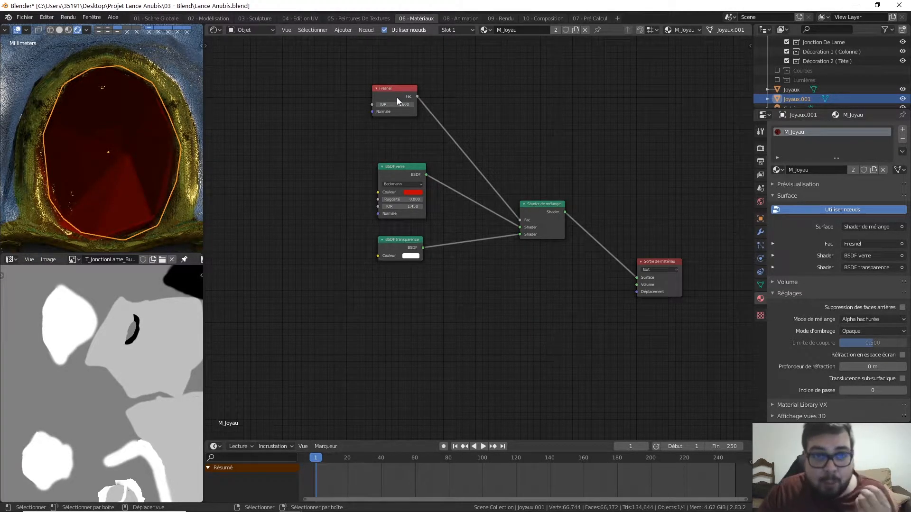
# - Set the Fresnel node's IOR to 1.75 in the M_Joyau material
pyautogui.press('super')
pyautogui.write('fi')
pyautogui.click(72, 249)
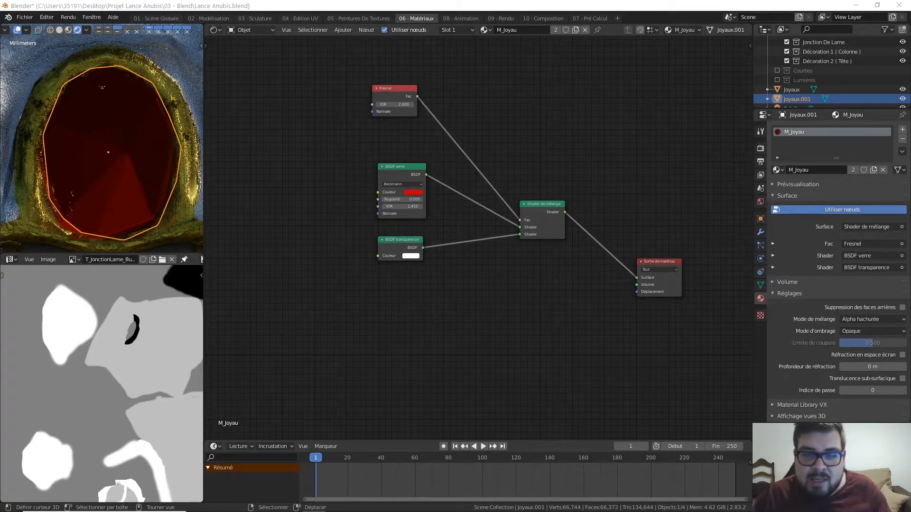
pyautogui.click(398, 104)
pyautogui.write('1.75')
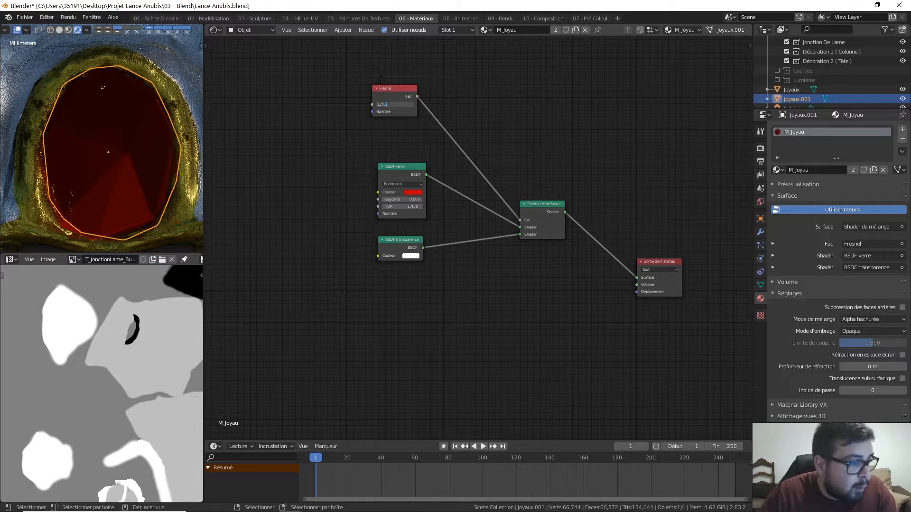
pyautogui.write('.7')
pyautogui.press('Return')
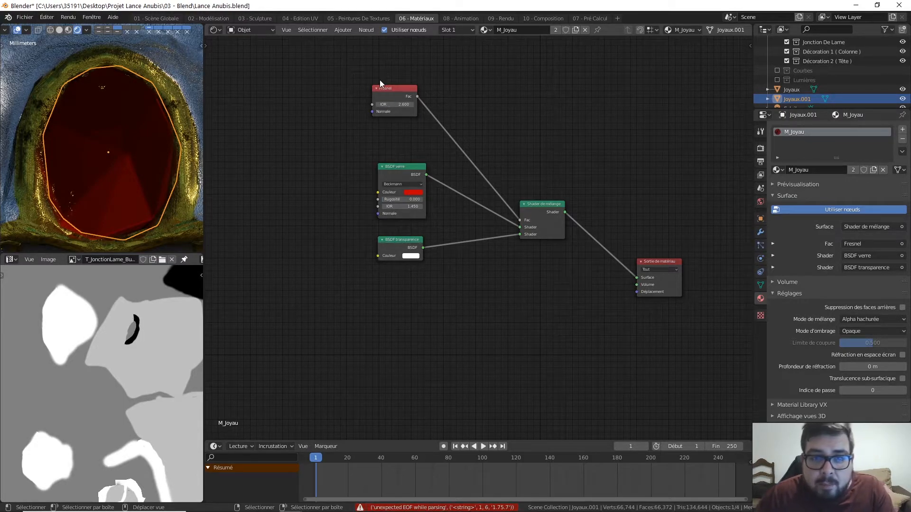
pyautogui.click(393, 105)
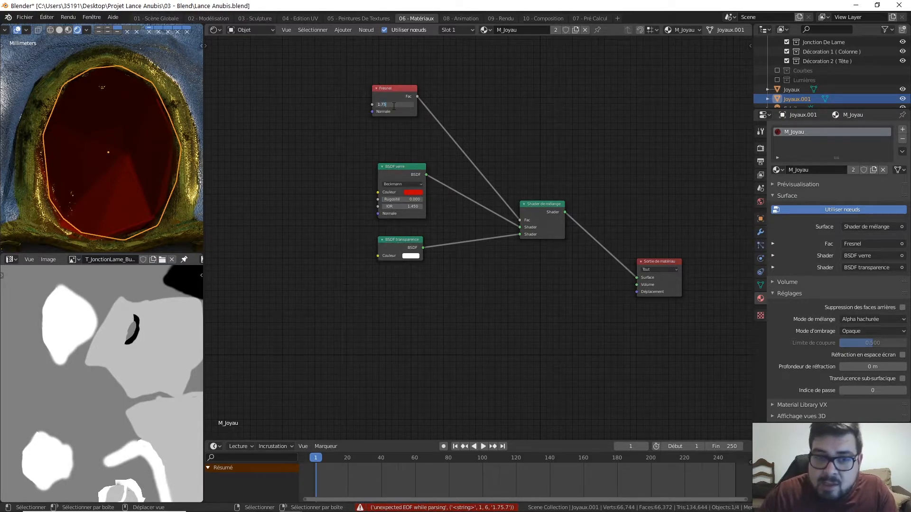
pyautogui.press('Return')
# - Set the shadow mode of the M_Joyau material to Alpha hachurée
pyautogui.moveTo(157, 149); pyautogui.dragTo(124, 142, button='middle')
pyautogui.scroll(-5, 147, 169)
pyautogui.rightClick(156, 147)
pyautogui.click(104, 137)
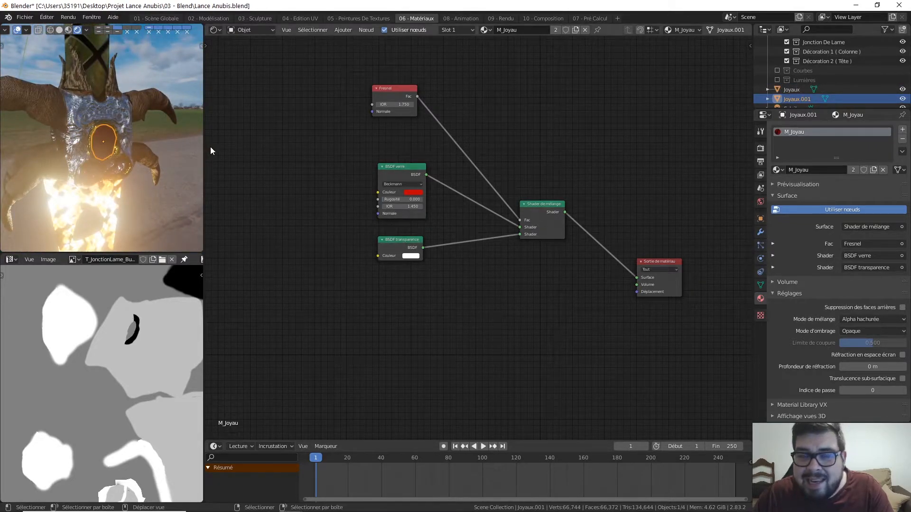
pyautogui.moveTo(154, 132); pyautogui.dragTo(138, 119, button='middle')
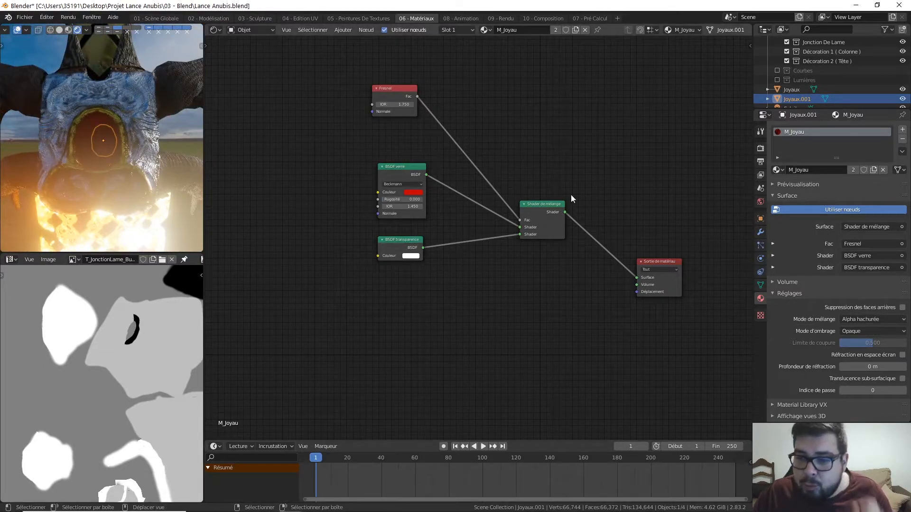
pyautogui.click(872, 331)
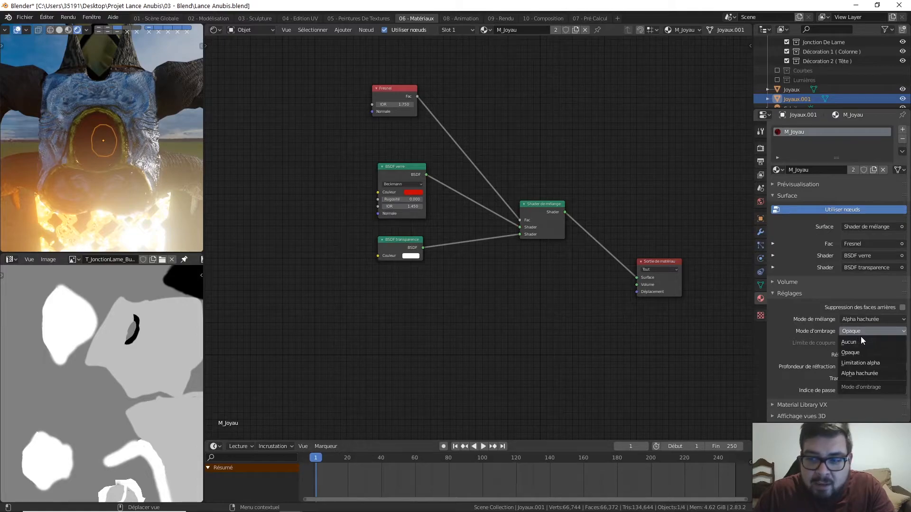
pyautogui.click(870, 374)
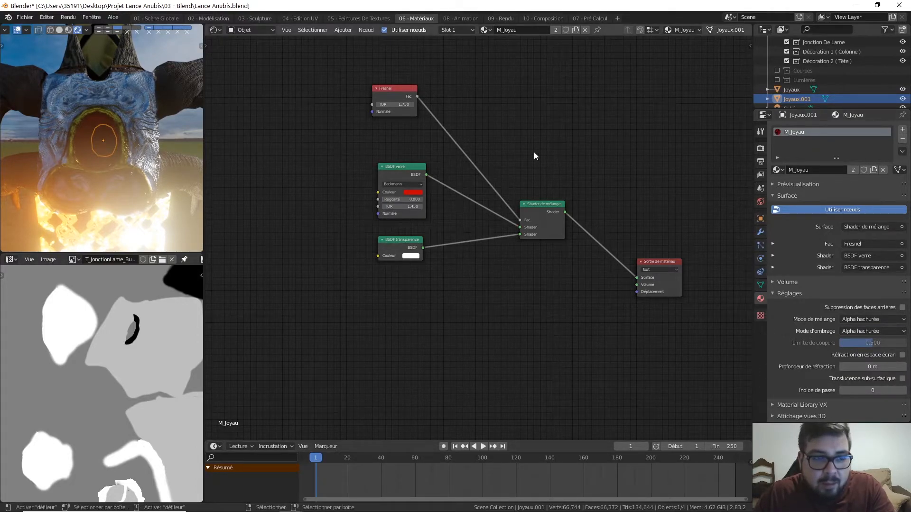
# - Clear the selection, select both jewels, Joyaux.001 and Joyaux, and join them into one object
pyautogui.moveTo(138, 138); pyautogui.dragTo(131, 161, button='middle')
pyautogui.press('a')
pyautogui.click(161, 72)
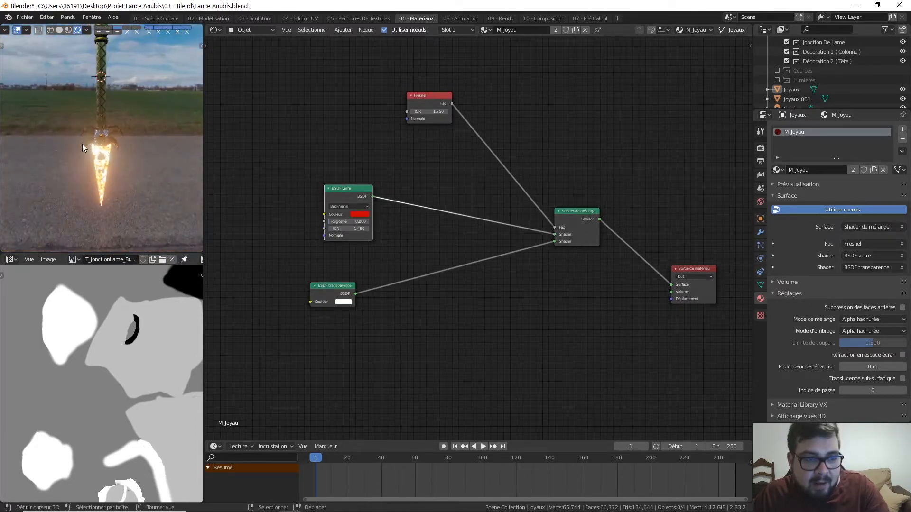
pyautogui.click(121, 168)
pyautogui.moveTo(116, 149); pyautogui.dragTo(118, 172, button='middle')
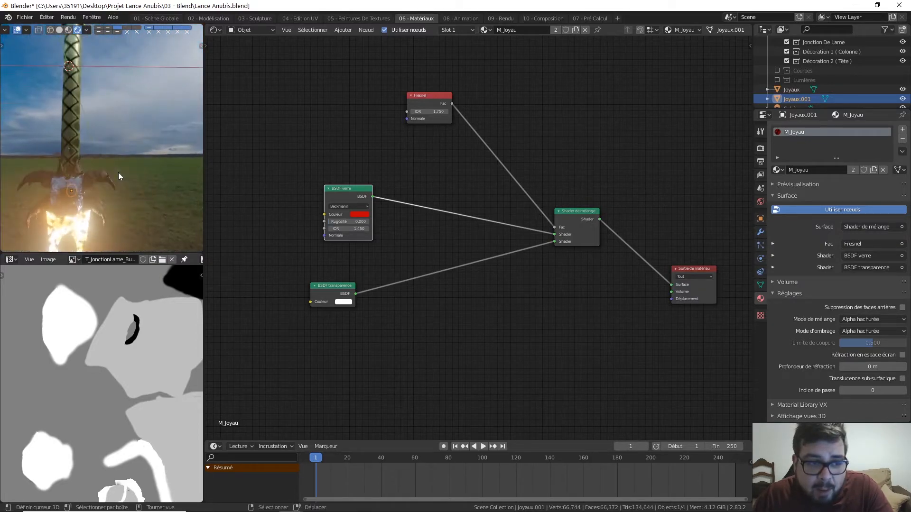
pyautogui.scroll(4, 118, 172)
pyautogui.click(76, 189)
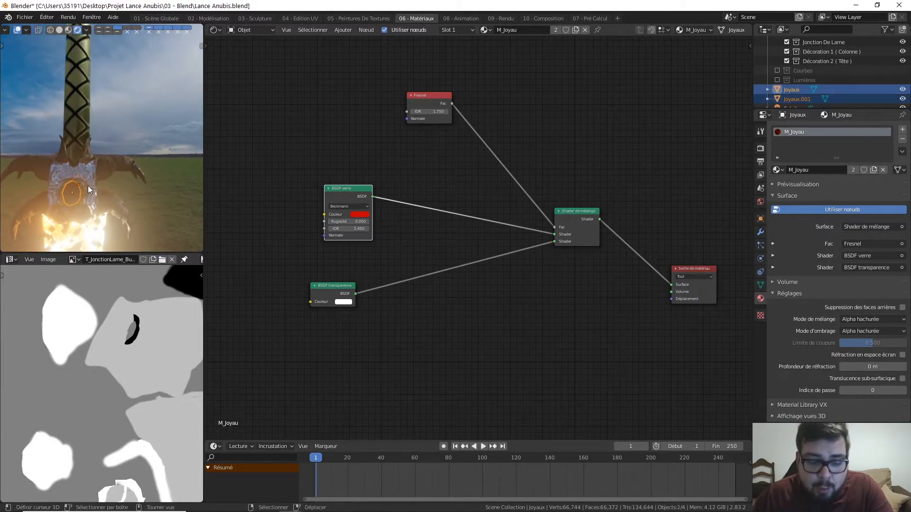
# - Join the jewels into the Habillage_Manche.001 mesh and switch to the 01 - Scène Globale workspace
pyautogui.click(82, 114)
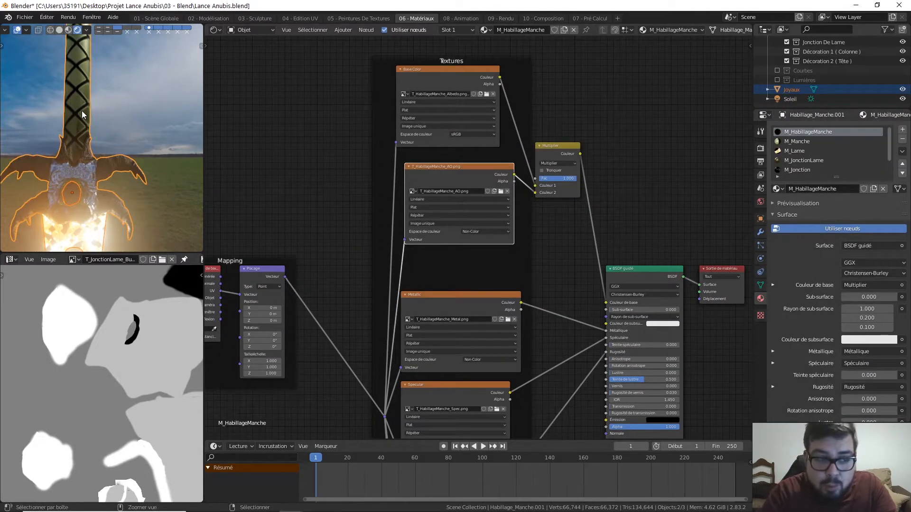
pyautogui.press('Delete')
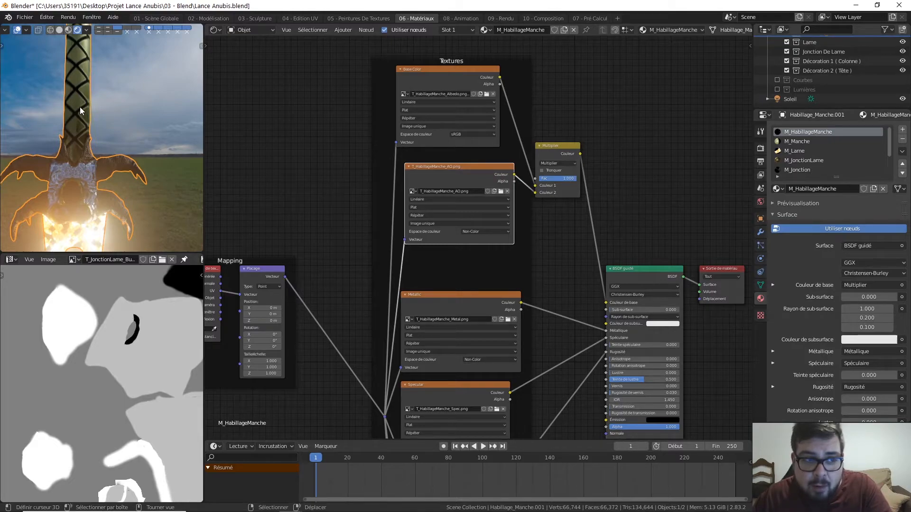
pyautogui.click(151, 18)
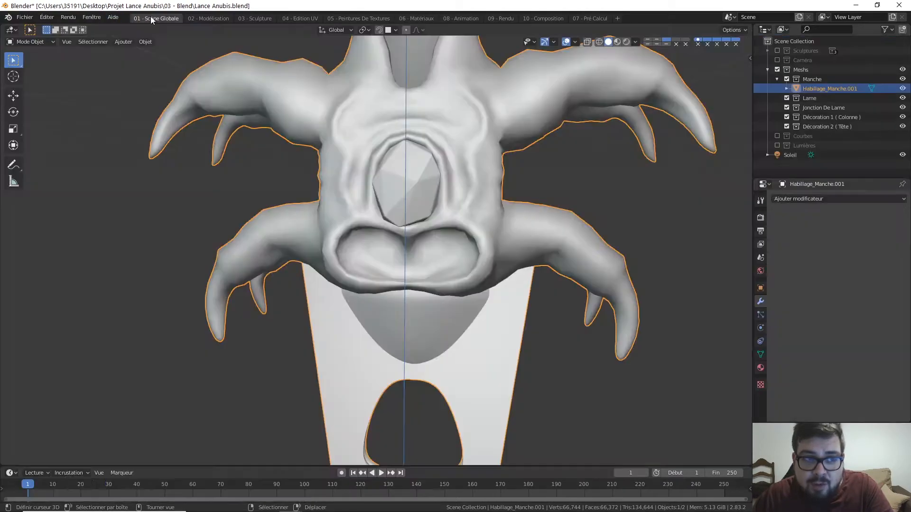
# - Display the scene in rendered shading, examine the whole spear and try moving the joined mesh
pyautogui.scroll(-3, 382, 154)
pyautogui.hotkey('shift', 'z')
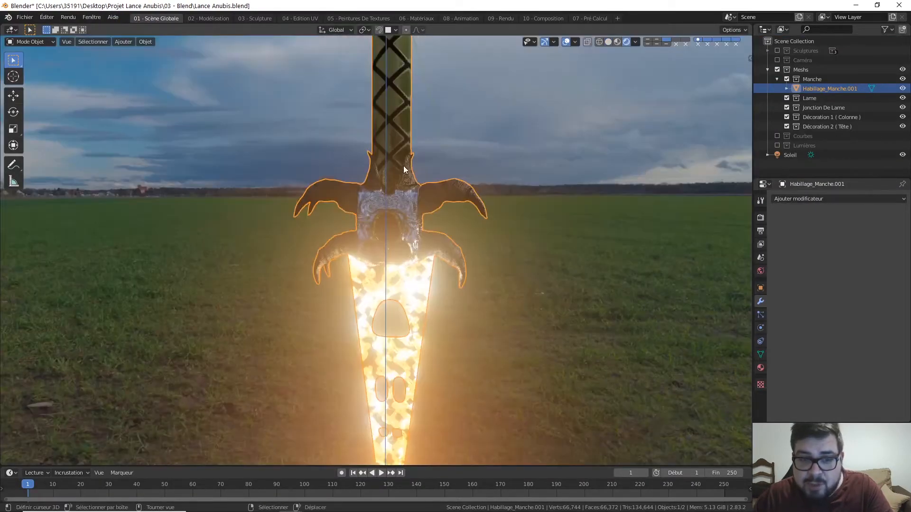
pyautogui.scroll(-4, 425, 176)
pyautogui.moveTo(425, 175)
pyautogui.mouseDown(button='middle')
pyautogui.moveTo(320, 152)
pyautogui.moveTo(206, 143)
pyautogui.moveTo(195, 104)
pyautogui.moveTo(98, 150)
pyautogui.moveTo(428, 266)
pyautogui.mouseUp(button='middle')
pyautogui.scroll(5, 427, 261)
pyautogui.scroll(-9, 428, 257)
pyautogui.press('g')
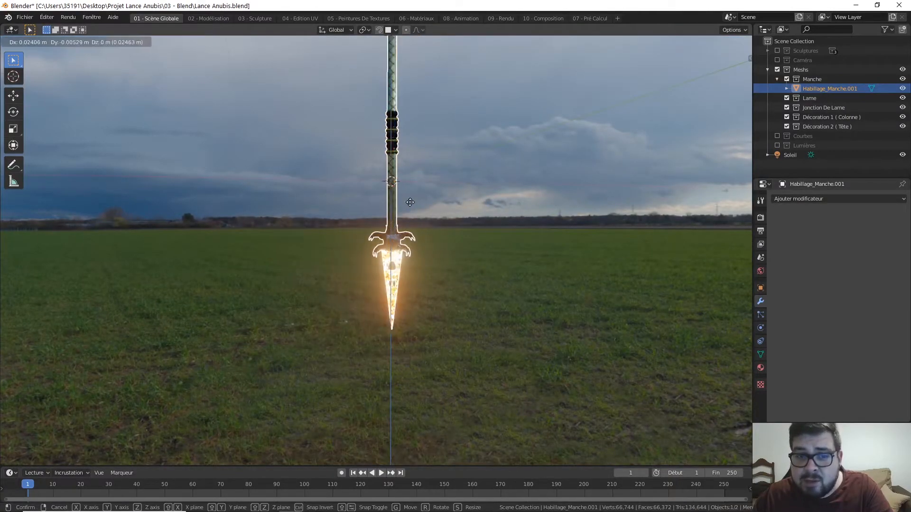
pyautogui.rightClick(430, 172)
pyautogui.moveTo(431, 176); pyautogui.dragTo(408, 181, button='middle')
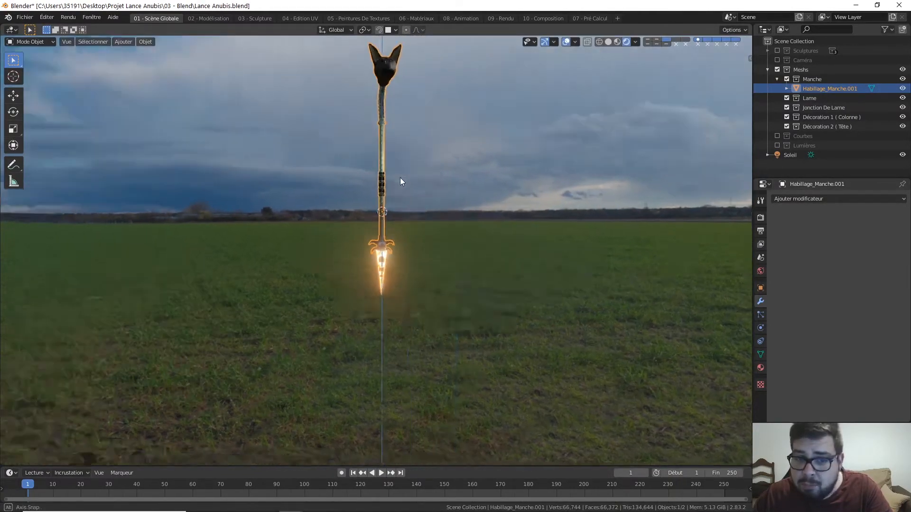
# - Apply the rotation and scale of the Habillage_Manche.001 mesh
pyautogui.click(146, 41)
pyautogui.moveTo(161, 60)
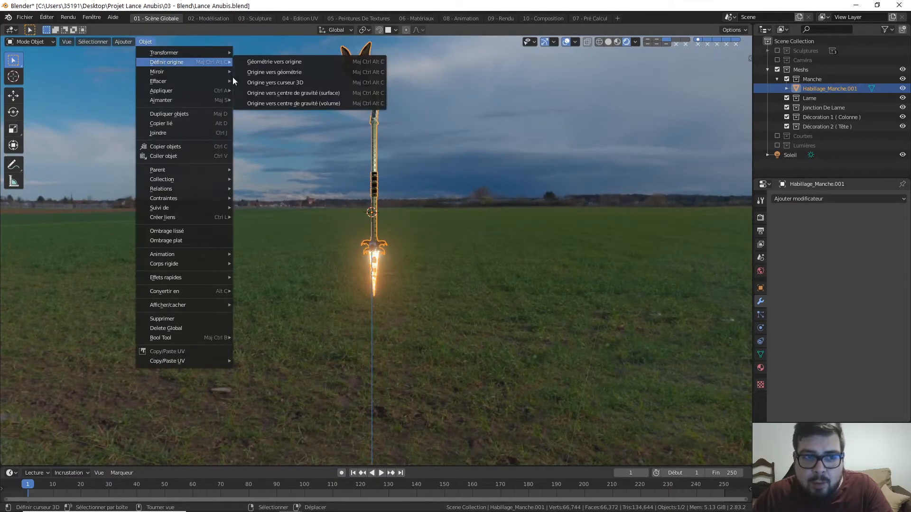
pyautogui.moveTo(178, 91)
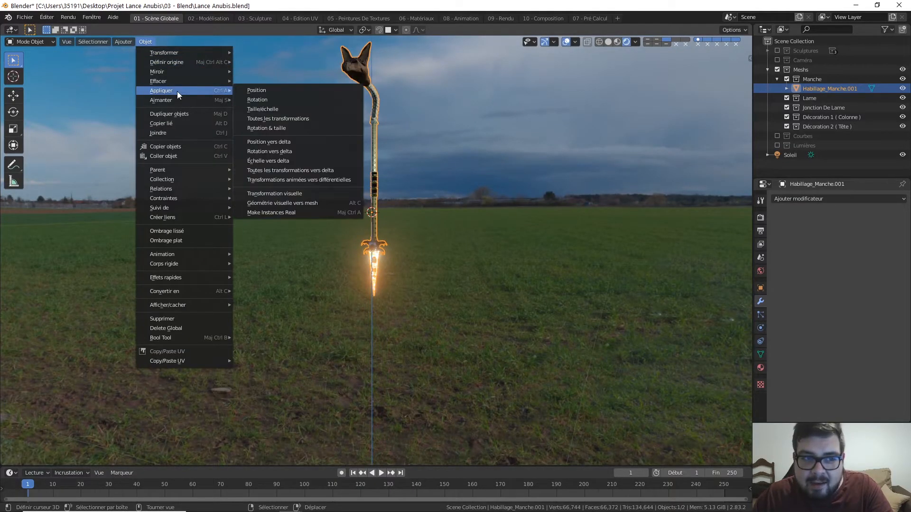
pyautogui.click(298, 130)
# - Set the origin of Habillage_Manche.001 to its geometry
pyautogui.click(147, 42)
pyautogui.moveTo(178, 63)
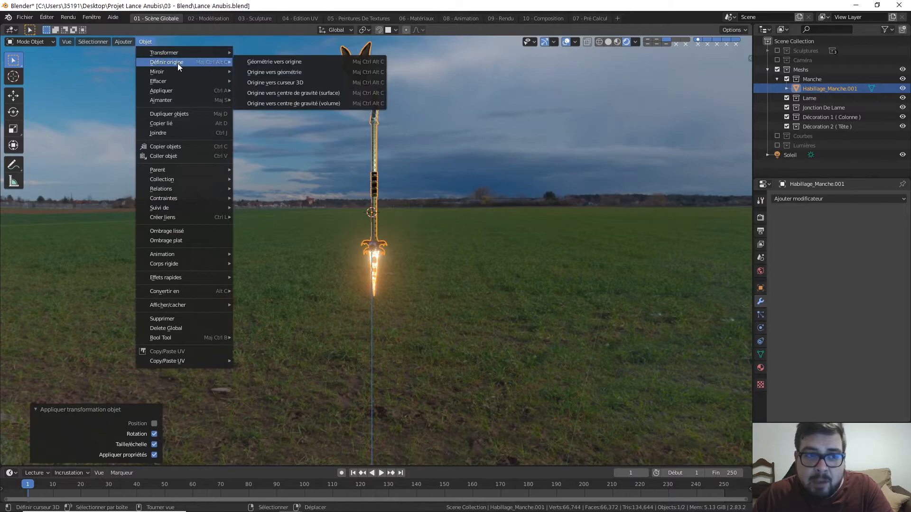
pyautogui.click(280, 73)
# - Clear the selection, reselect the spear and examine its blade and clawed guard from the side and front
pyautogui.moveTo(422, 158); pyautogui.dragTo(428, 157, button='middle')
pyautogui.press('a')
pyautogui.click(423, 119)
pyautogui.click(373, 110)
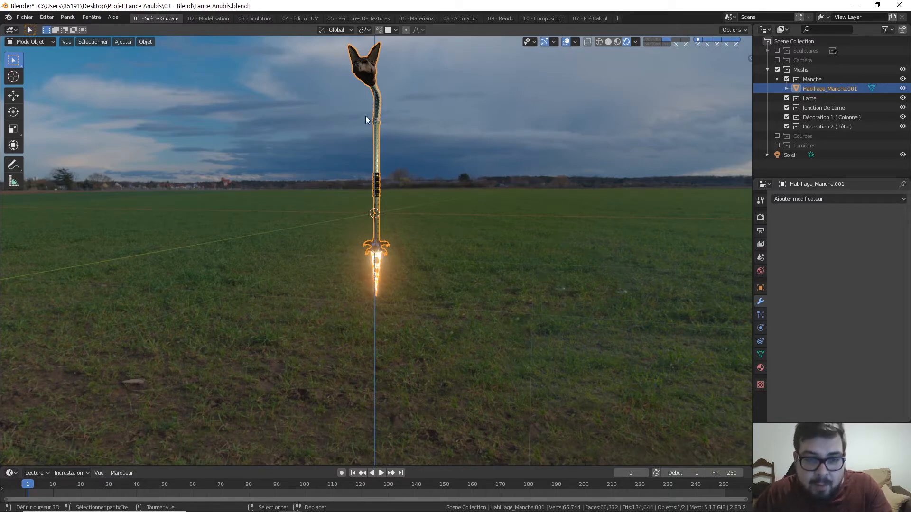
pyautogui.scroll(5, 379, 229)
pyautogui.moveTo(377, 228); pyautogui.dragTo(272, 212, button='middle')
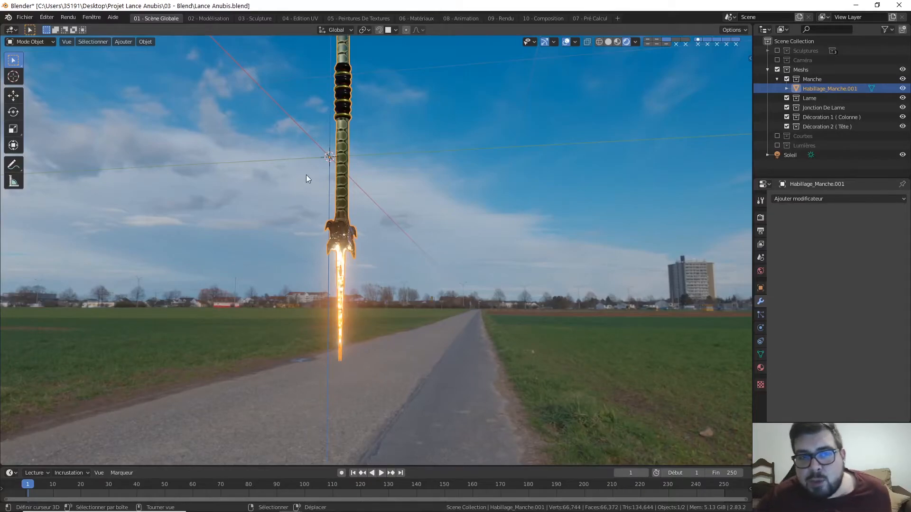
pyautogui.moveTo(328, 176); pyautogui.dragTo(405, 213, button='middle')
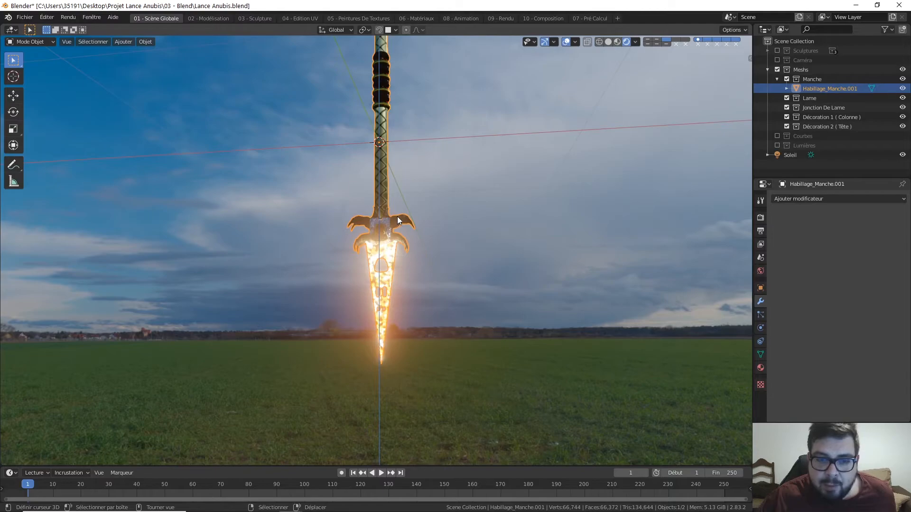
pyautogui.scroll(6, 397, 216)
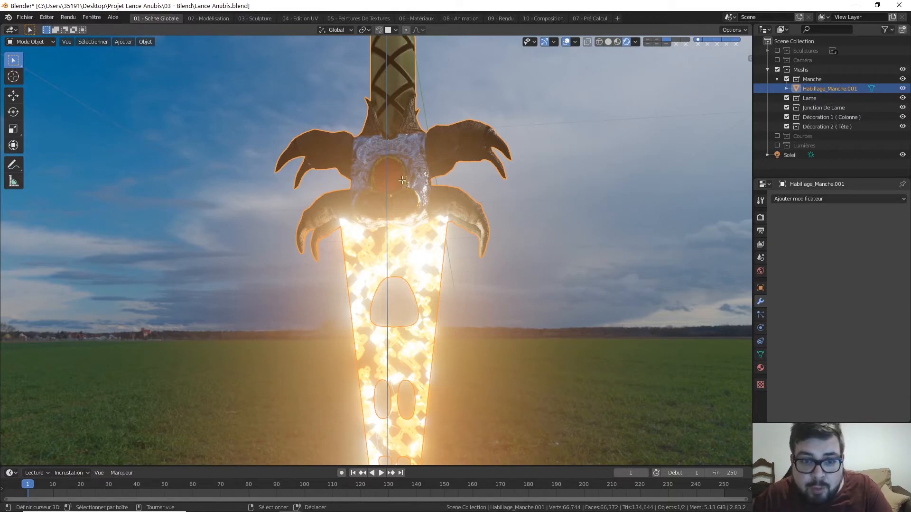
# - Enter Edit Mode, select the linked geometry of the front jewel, try moving it, and clear the selection
pyautogui.press('Tab')
pyautogui.press('a')
pyautogui.click(408, 143)
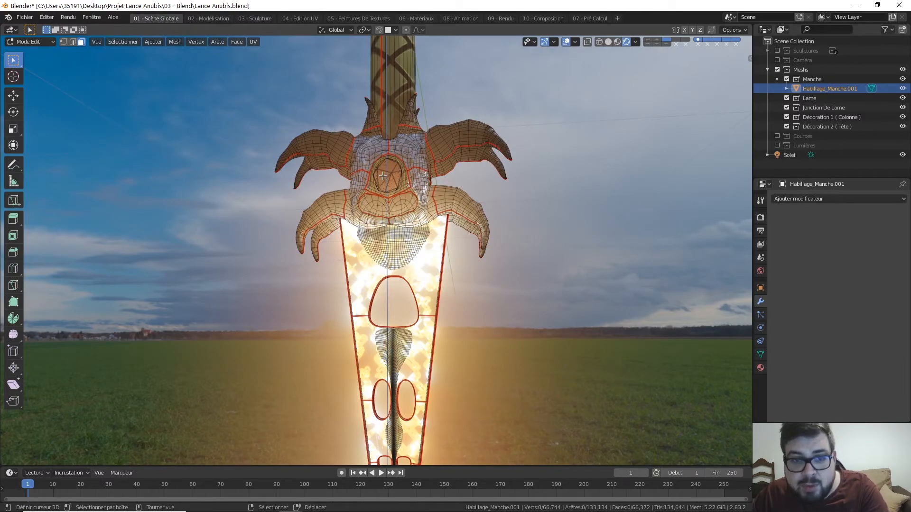
pyautogui.press('l')
pyautogui.press('g')
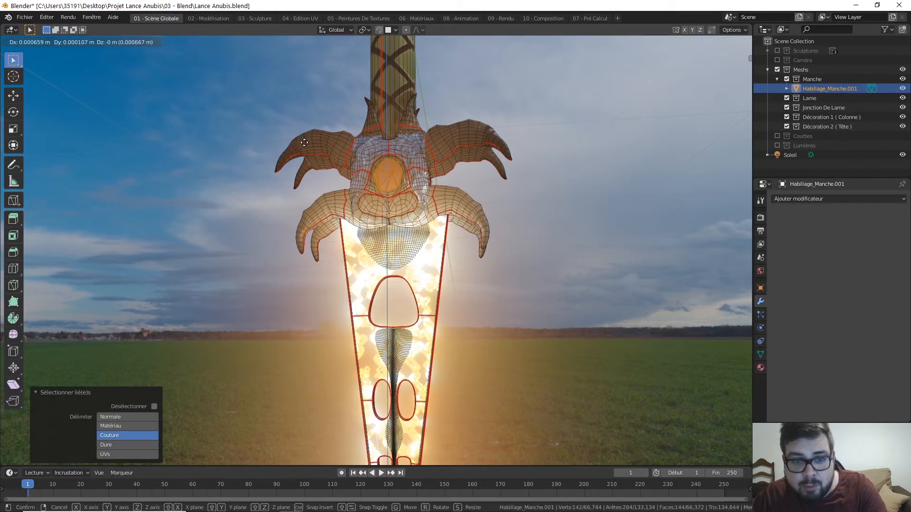
pyautogui.rightClick(244, 116)
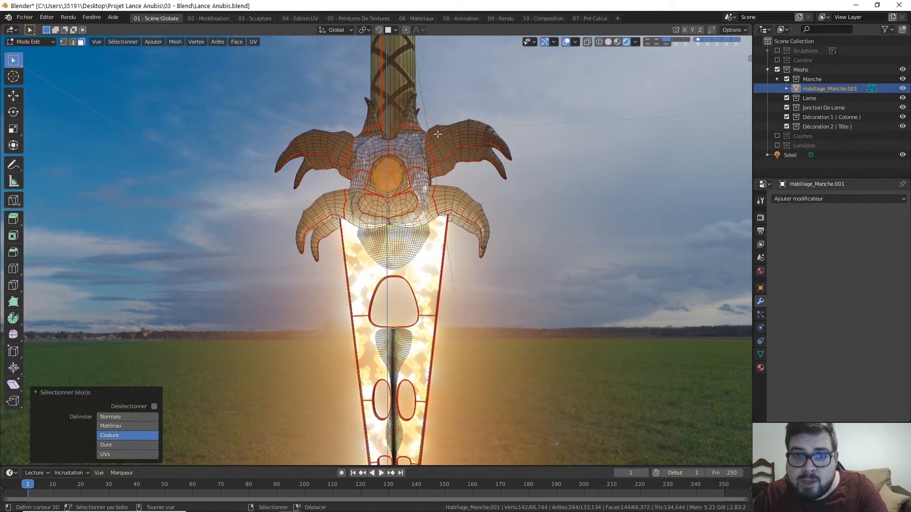
pyautogui.hotkey('alt', 'a')
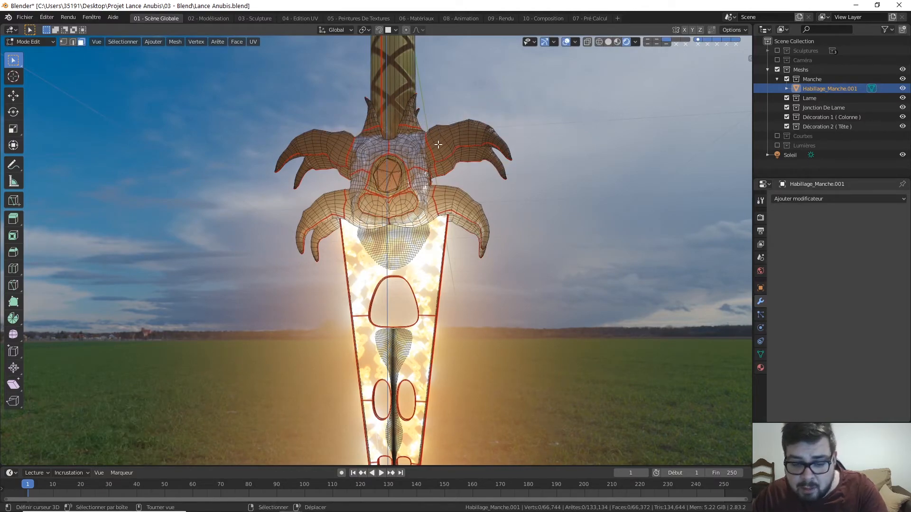
# - Select the linked, seam-delimited regions of the guard's front, including one upper claw and the lower claws
pyautogui.press('l')
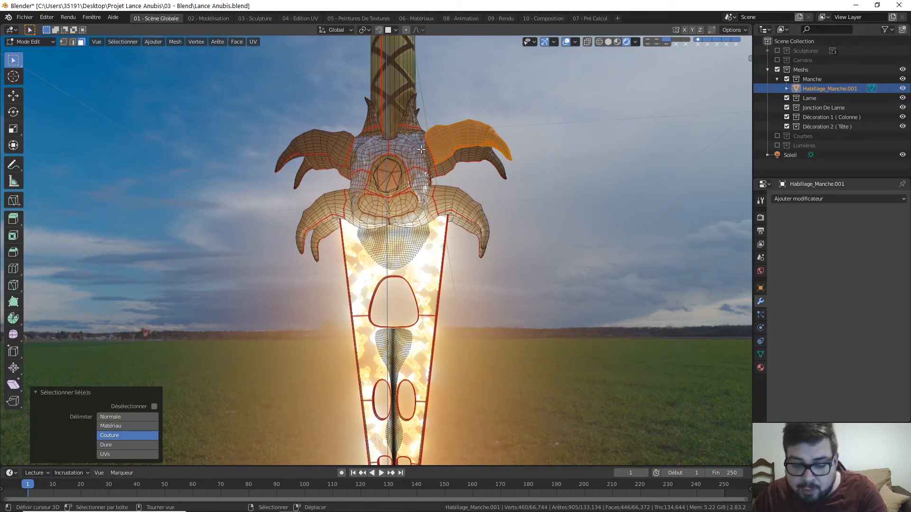
pyautogui.press('l')
pyautogui.press('l')
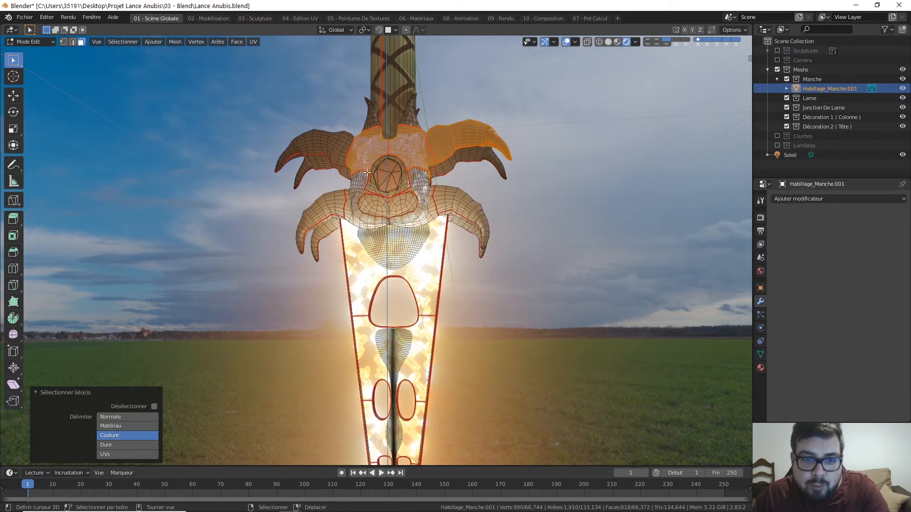
pyautogui.press('l')
pyautogui.press('l')
pyautogui.press('l')
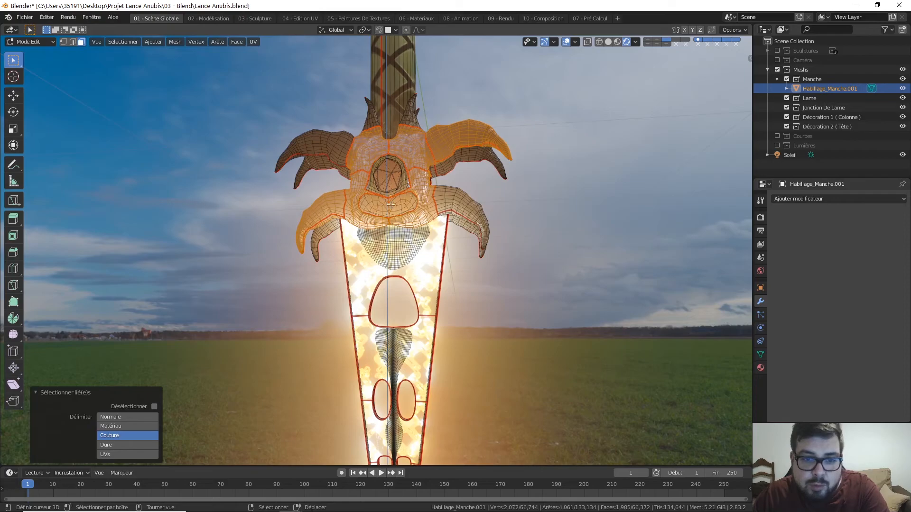
pyautogui.press('l')
pyautogui.press('l')
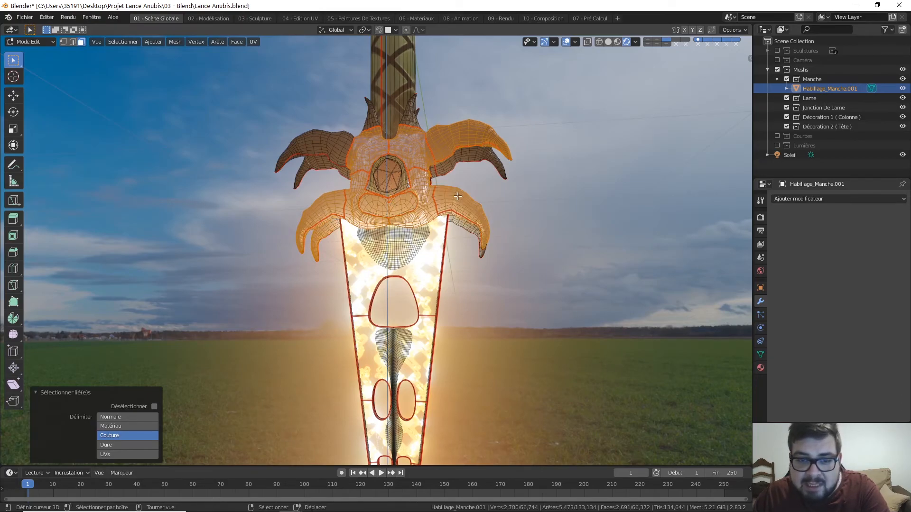
# - Extend the linked selection to the guard's side regions and the claws around it
pyautogui.moveTo(456, 202); pyautogui.dragTo(364, 205, button='middle')
pyautogui.press('l')
pyautogui.press('l')
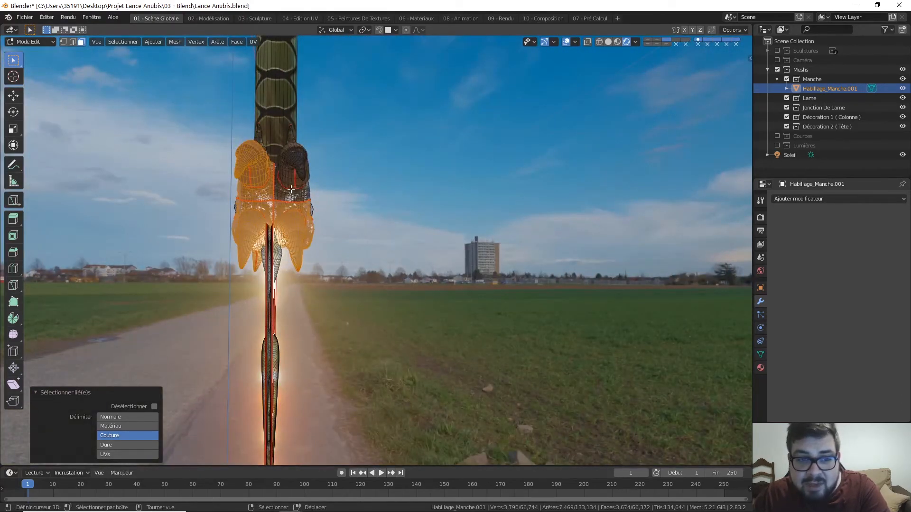
pyautogui.press('l')
pyautogui.press('l')
pyautogui.moveTo(291, 191); pyautogui.dragTo(308, 176, button='middle')
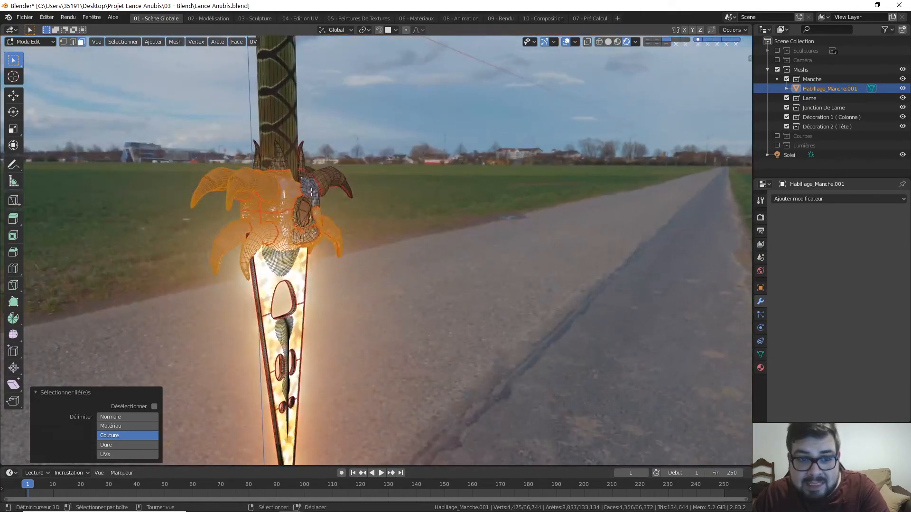
pyautogui.press('l')
pyautogui.press('l')
pyautogui.press('l')
# - Add the guard's remaining claws and upper spikes to the linked selection
pyautogui.moveTo(278, 162); pyautogui.dragTo(407, 227, button='middle')
pyautogui.press('l')
pyautogui.press('l')
pyautogui.press('l')
pyautogui.press('l')
pyautogui.press('l')
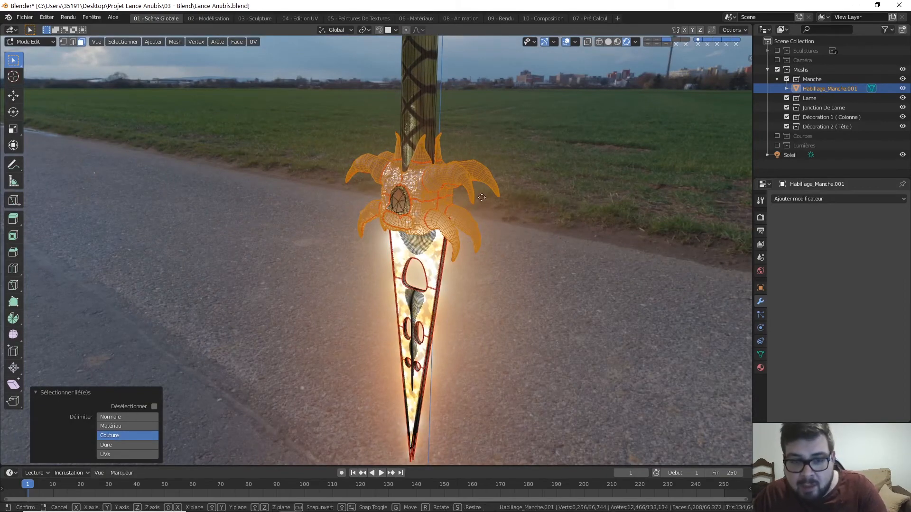
# - Try moving the selected guard, add the rim around the jewel to the selection, and try moving it again
pyautogui.press('g')
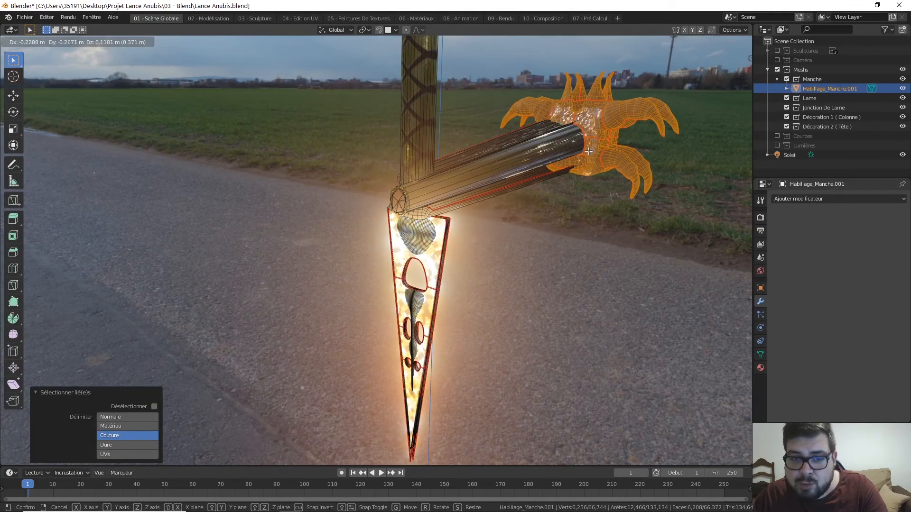
pyautogui.press('Escape')
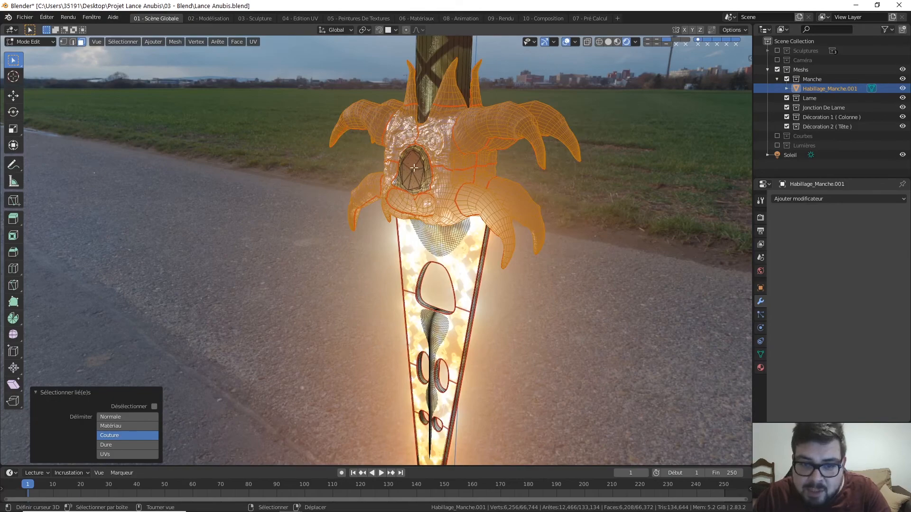
pyautogui.press('l')
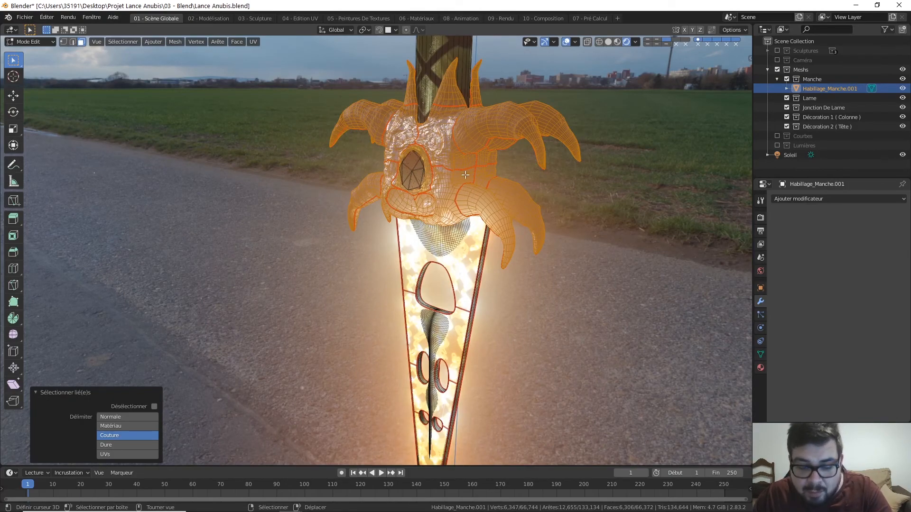
pyautogui.press('g')
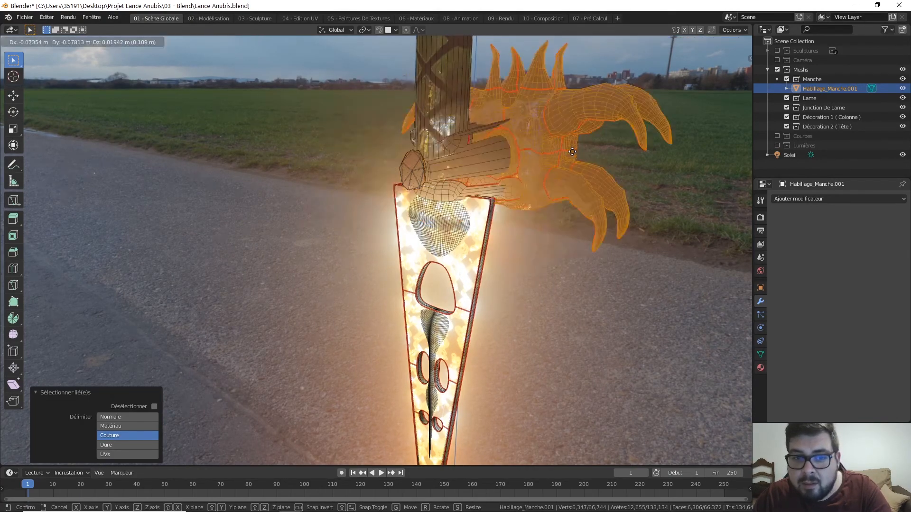
pyautogui.press('Escape')
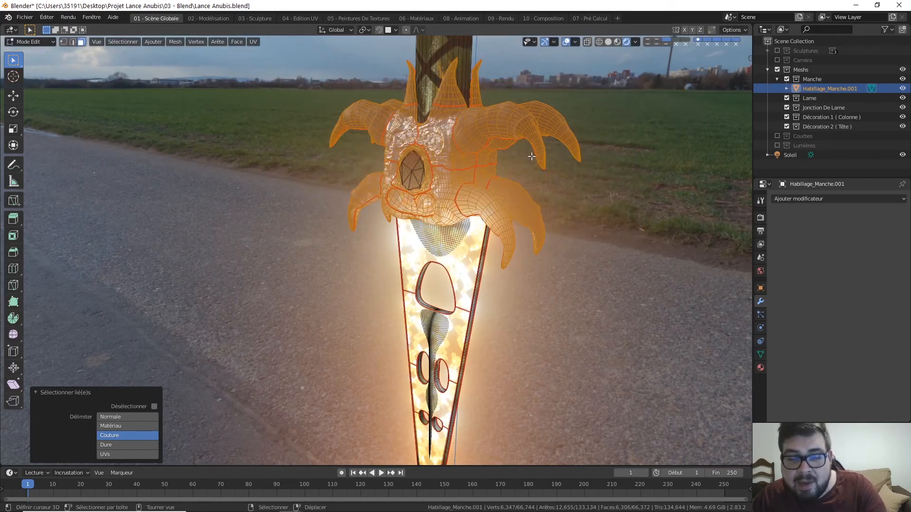
# - Return to Object Mode, clear the object selection and view the entire spear
pyautogui.press('Tab')
pyautogui.hotkey('ctrl', 'Tab')
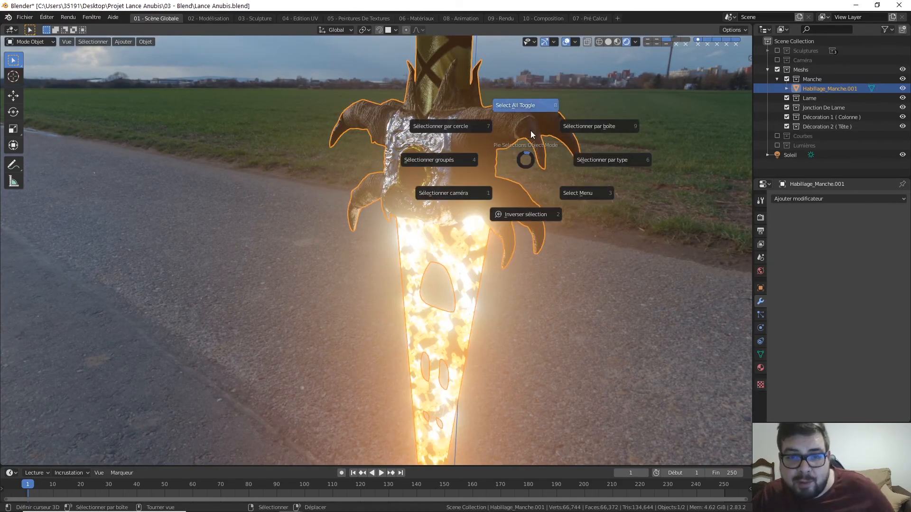
pyautogui.press('Escape')
pyautogui.scroll(-3, 524, 180)
pyautogui.moveTo(523, 198); pyautogui.dragTo(392, 189, button='middle')
pyautogui.scroll(-5, 379, 195)
pyautogui.scroll(-2, 368, 195)
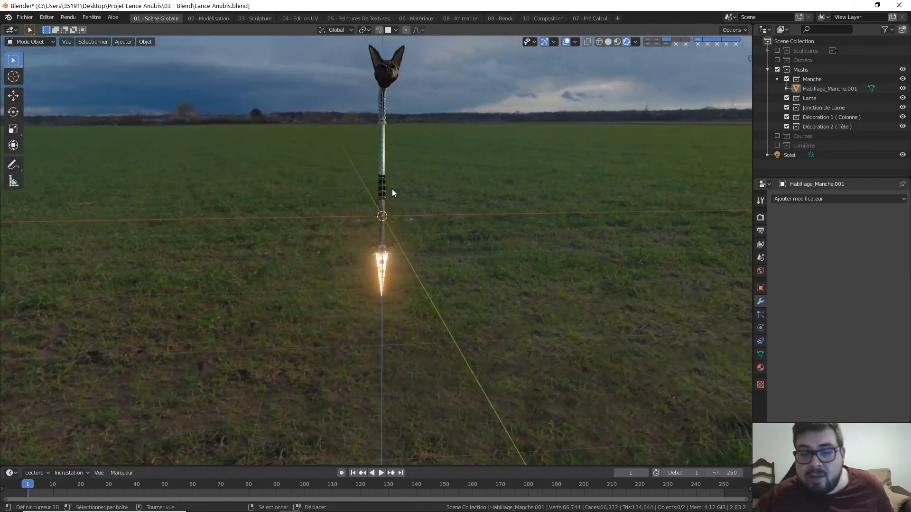